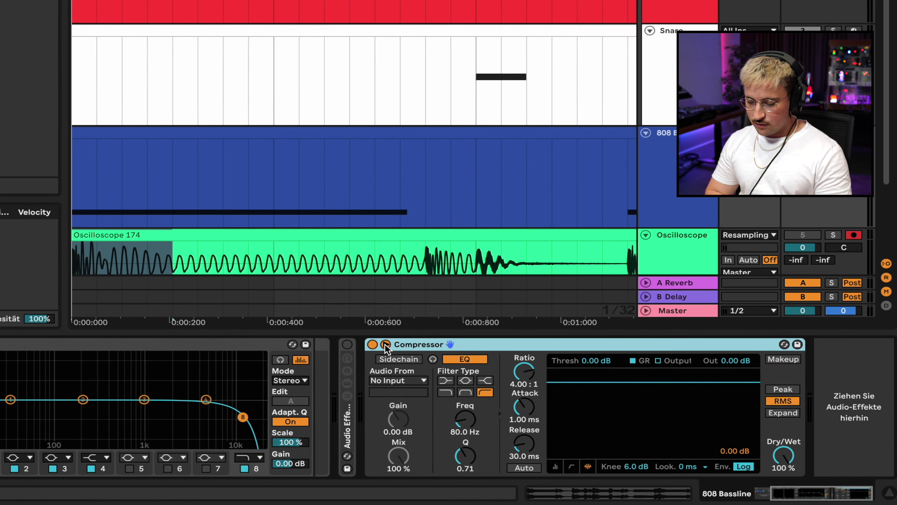
- Turn on the Compressor's sidechain with Kick as the audio source and set the sidechain filter frequency to 103 Hz
{"action": "left_click", "coordinate": [535, 391]}
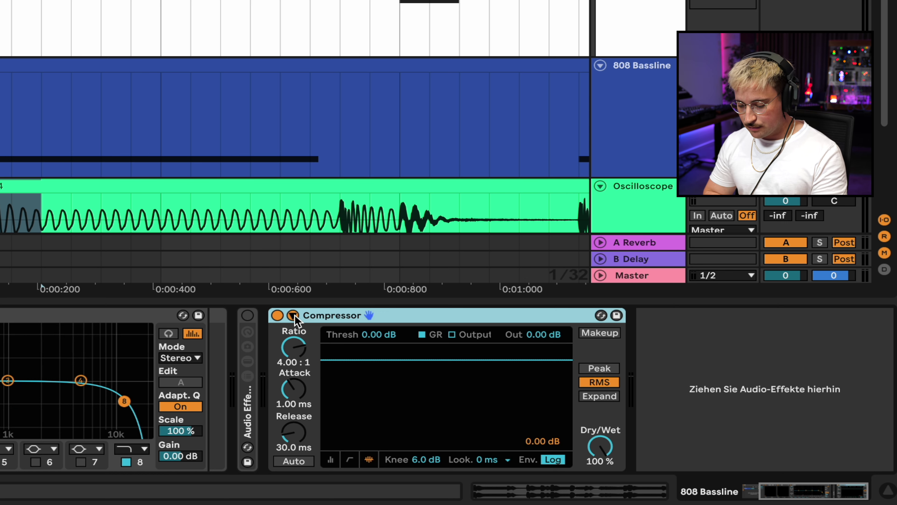
{"action": "left_click", "coordinate": [293, 315]}
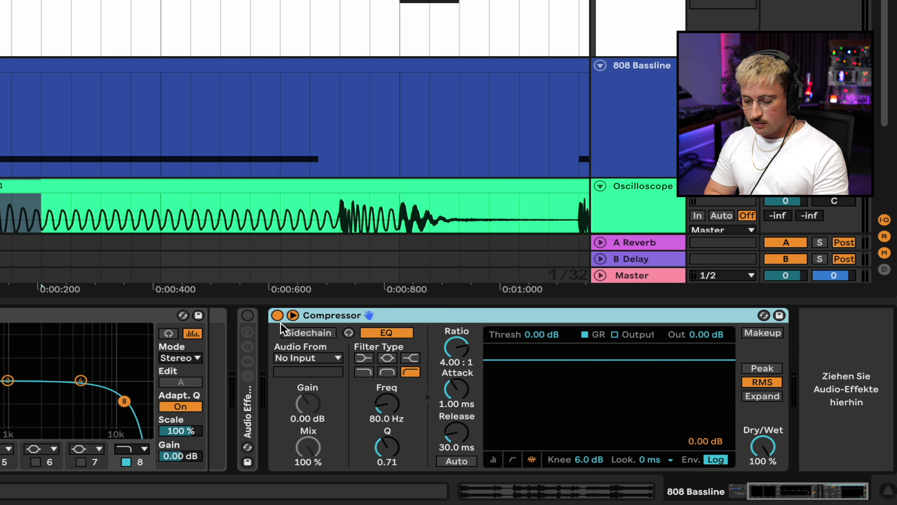
{"action": "left_click", "coordinate": [303, 333]}
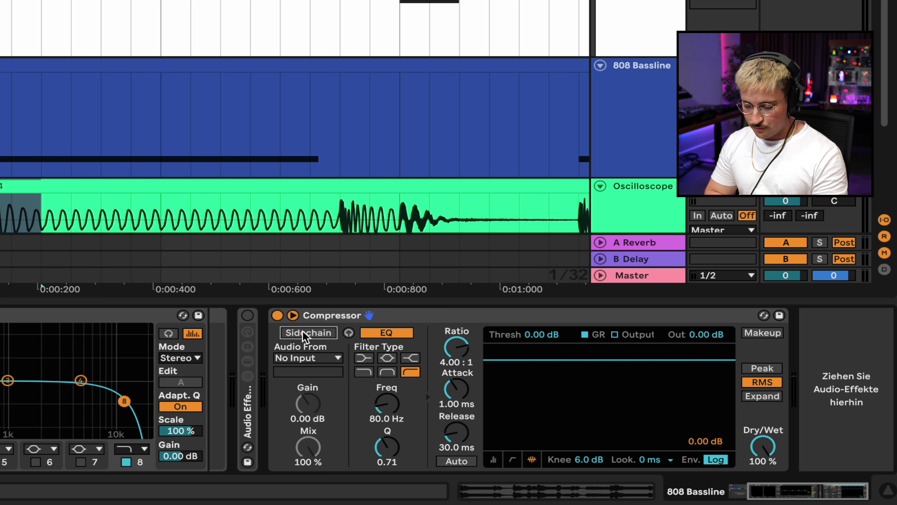
{"action": "left_click", "coordinate": [304, 334]}
{"action": "left_click", "coordinate": [311, 358]}
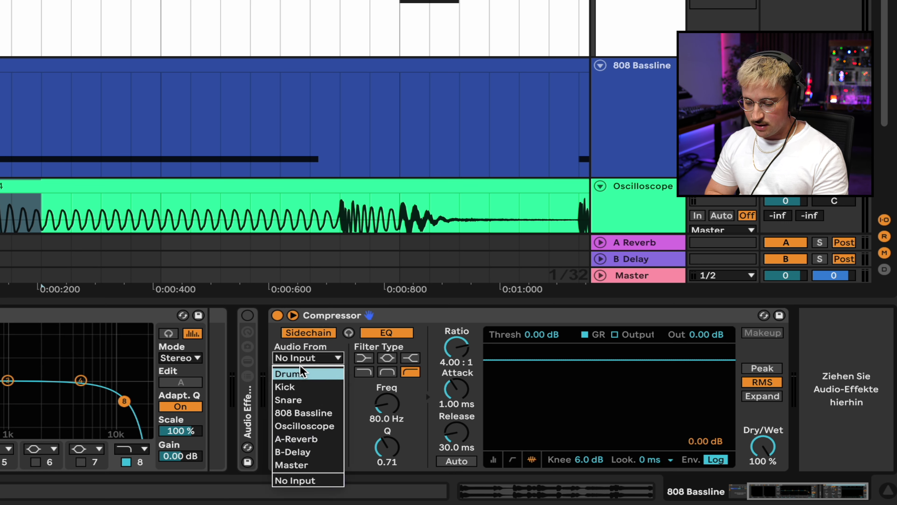
{"action": "left_click", "coordinate": [296, 386]}
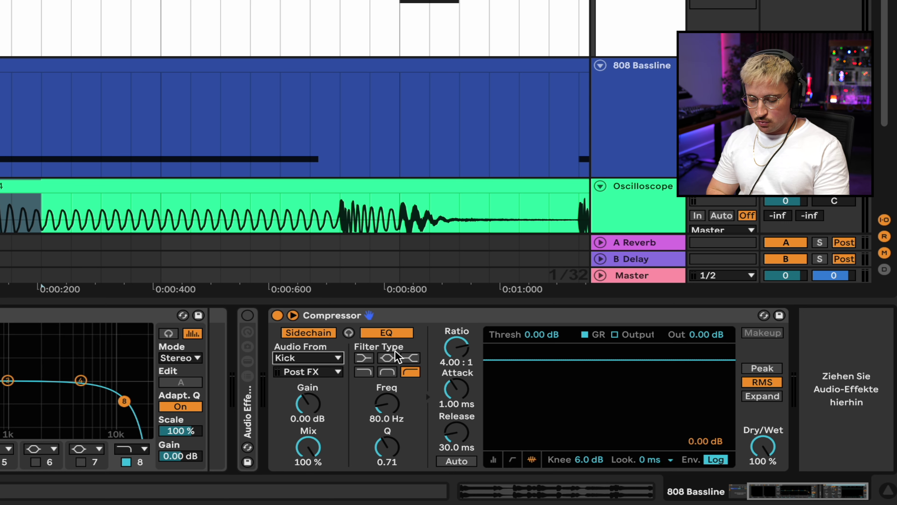
{"action": "left_click_drag", "start_coordinate": [387, 403], "coordinate": [387, 399]}
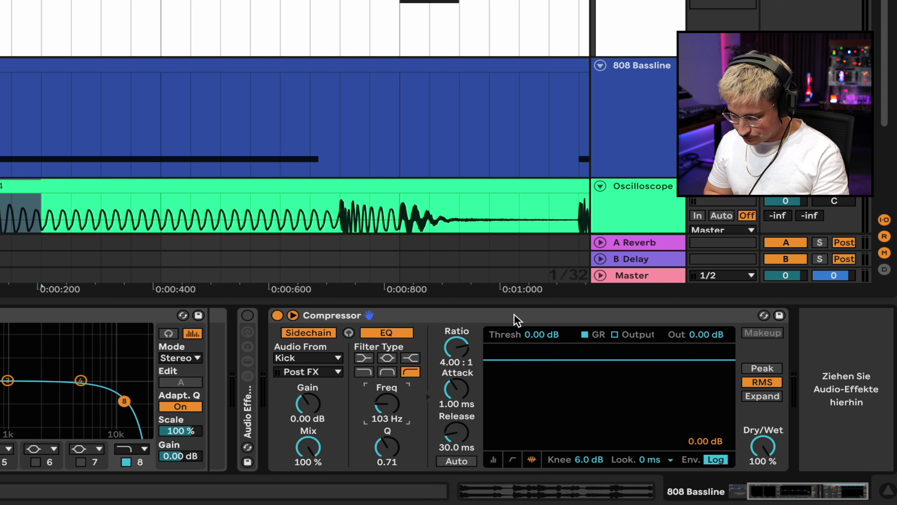
- Set the Compressor's ratio to inf : 1 and its attack to 0.50 ms
{"action": "left_click_drag", "start_coordinate": [459, 349], "coordinate": [460, 352]}
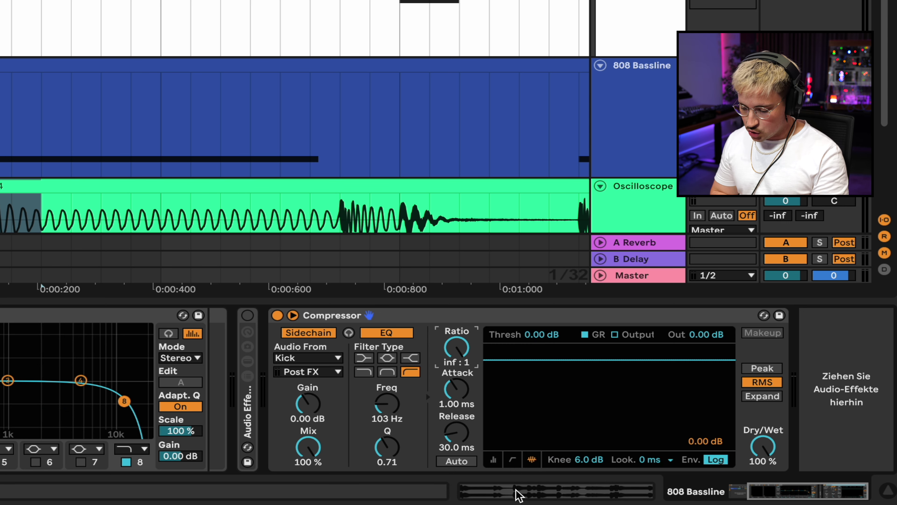
{"action": "left_click", "coordinate": [458, 395]}
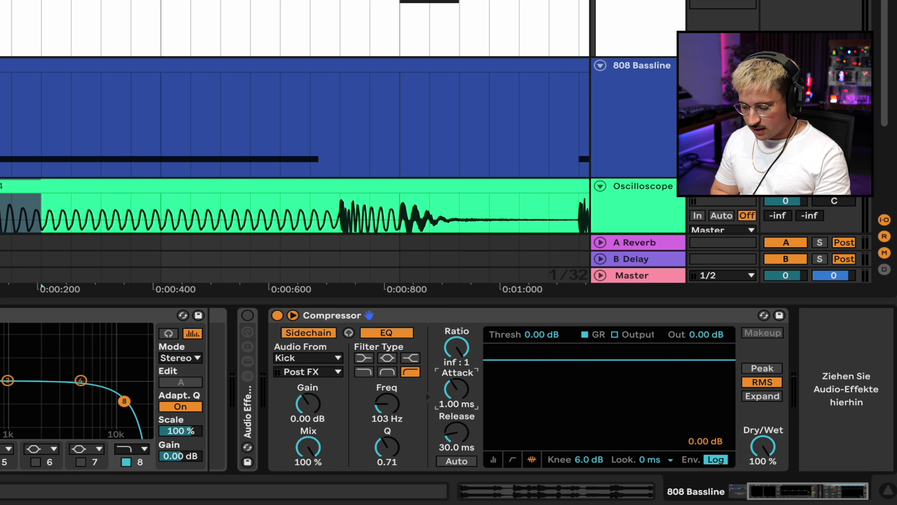
{"action": "scroll", "coordinate": [458, 392], "scroll_direction": "down", "scroll_amount": 10}
{"action": "scroll", "coordinate": [457, 392], "scroll_direction": "up", "scroll_amount": 5}
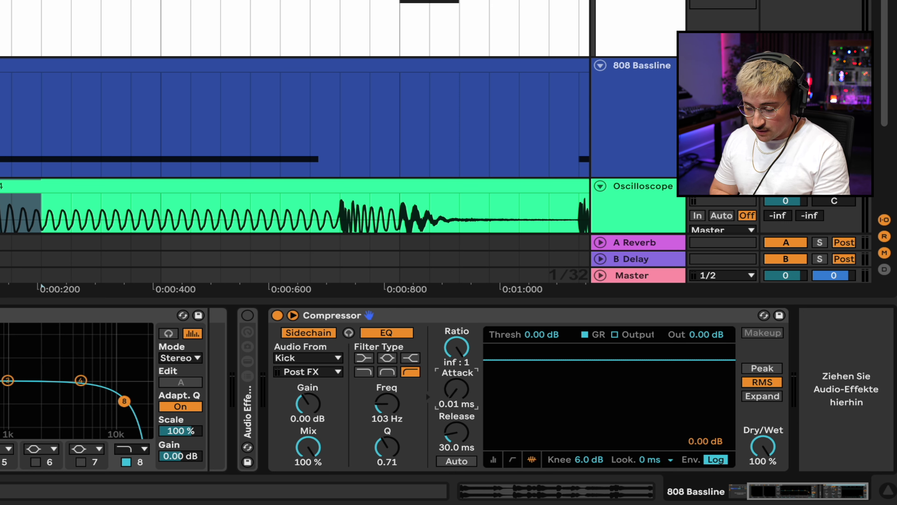
{"action": "scroll", "coordinate": [458, 393], "scroll_direction": "up", "scroll_amount": 6}
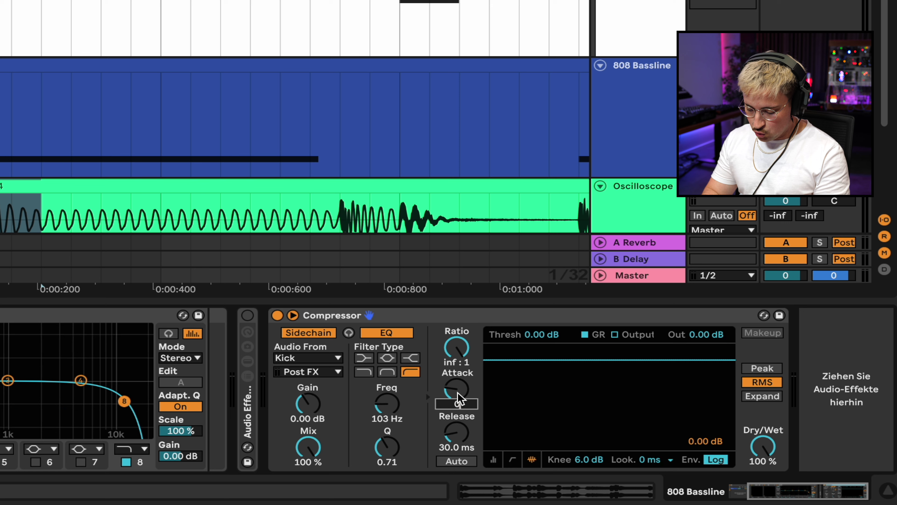
{"action": "left_click", "coordinate": [467, 443]}
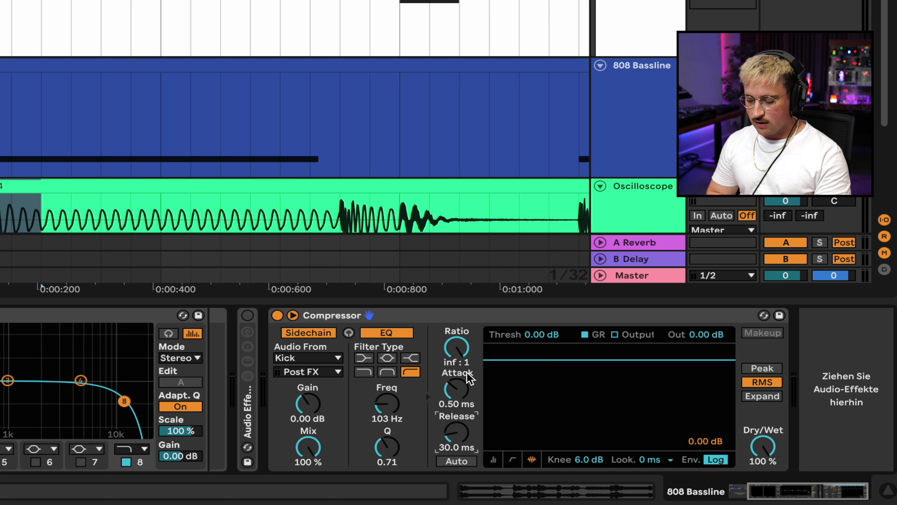
- Lower the Compressor's threshold to -30 dB in the meter view and switch its detection mode to Peak
{"action": "left_click", "coordinate": [494, 460]}
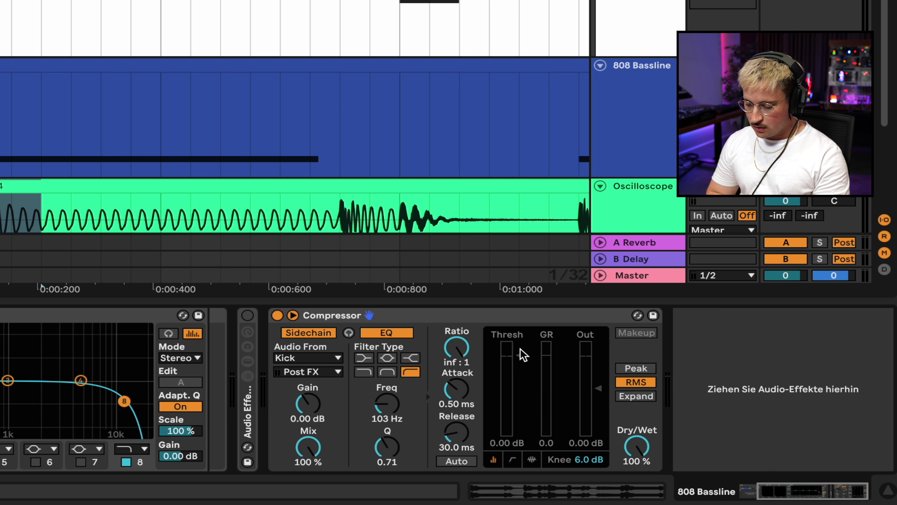
{"action": "left_click_drag", "start_coordinate": [522, 360], "coordinate": [522, 421]}
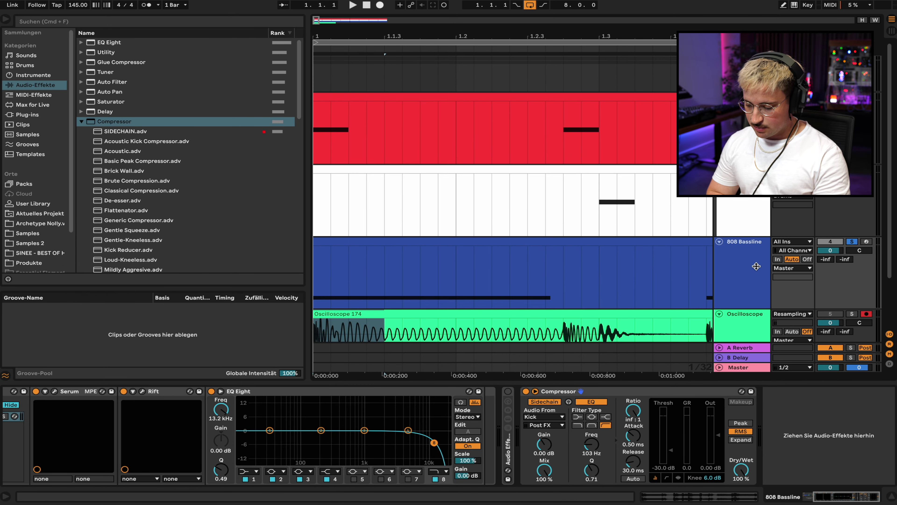
{"action": "left_click", "coordinate": [751, 283]}
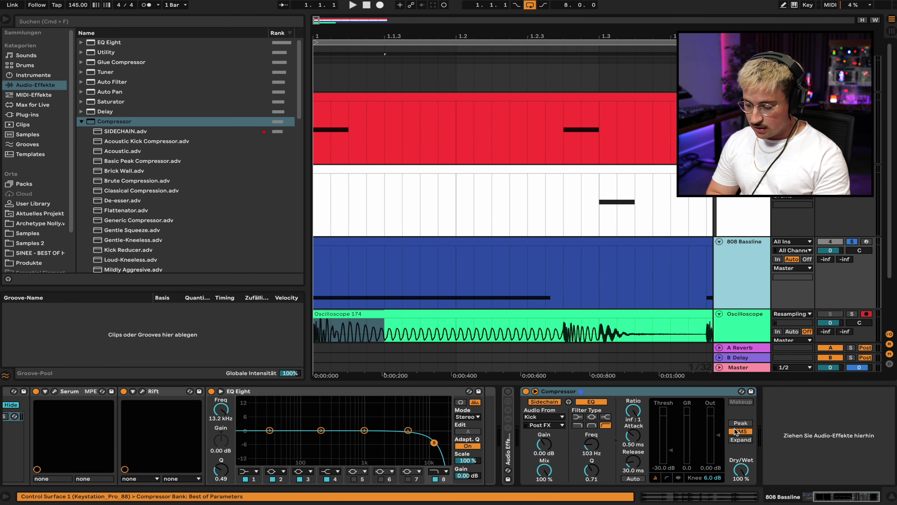
{"action": "left_click", "coordinate": [741, 424]}
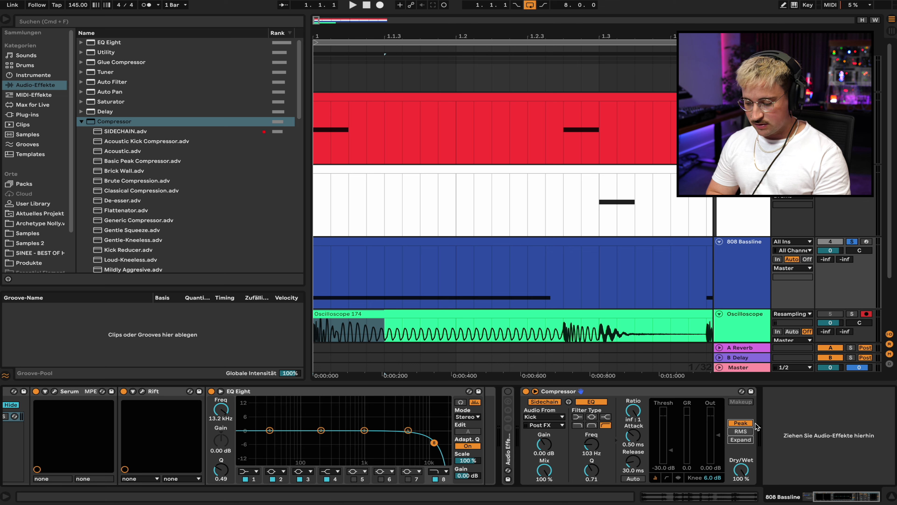
- Save the Compressor settings as a preset named "Sidechain 2" in the user library
{"action": "left_click", "coordinate": [696, 392]}
{"action": "right_click", "coordinate": [697, 392]}
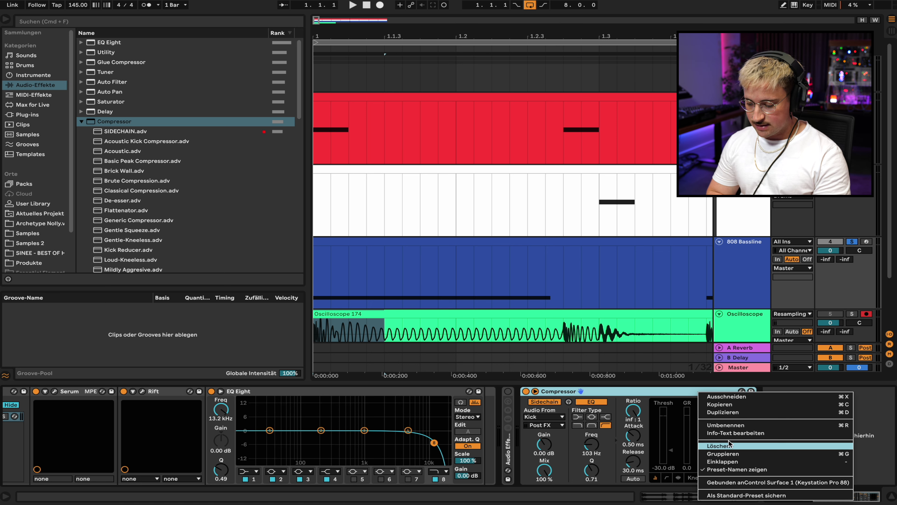
{"action": "left_click", "coordinate": [654, 391]}
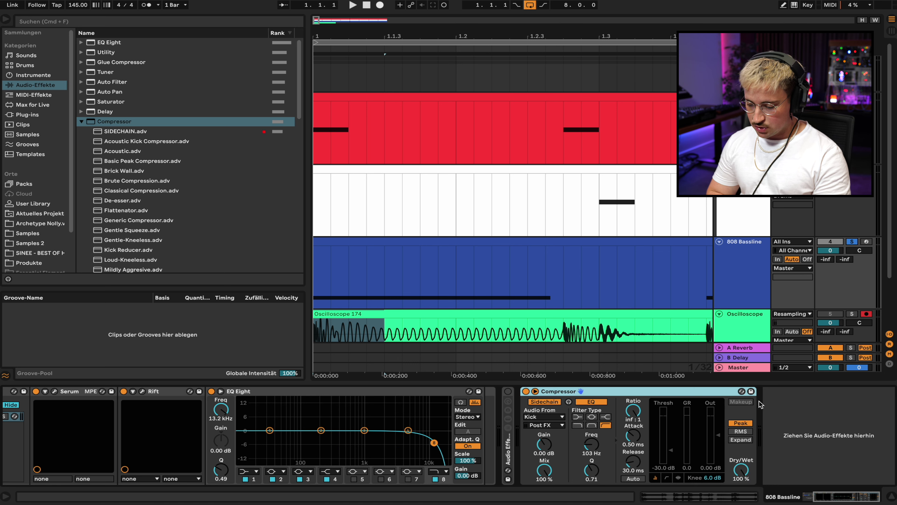
{"action": "left_click", "coordinate": [751, 392]}
{"action": "type", "text": "Sid"}
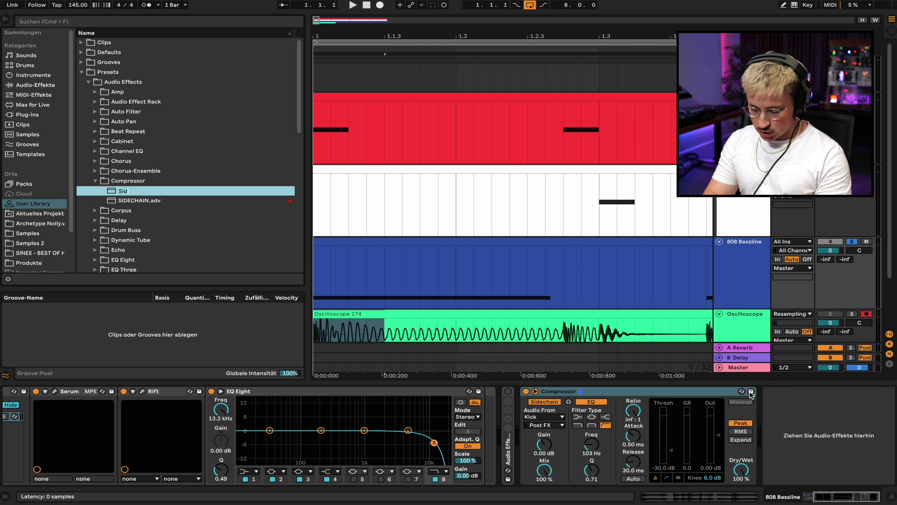
{"action": "type", "text": "echain 2"}
{"action": "key", "text": "Return"}
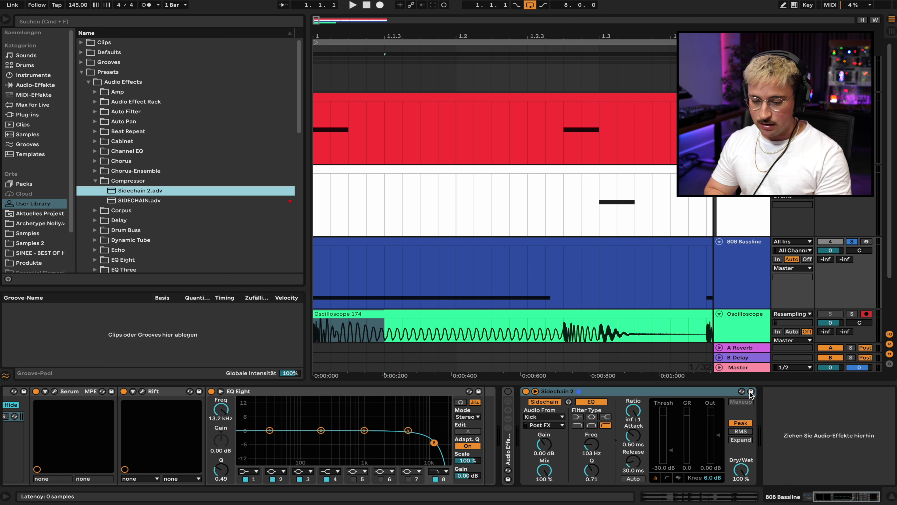
{"action": "left_click", "coordinate": [838, 467]}
- Play the beat and set the Sidechain 2 compressor's threshold to -24 dB
{"action": "left_click", "coordinate": [679, 395]}
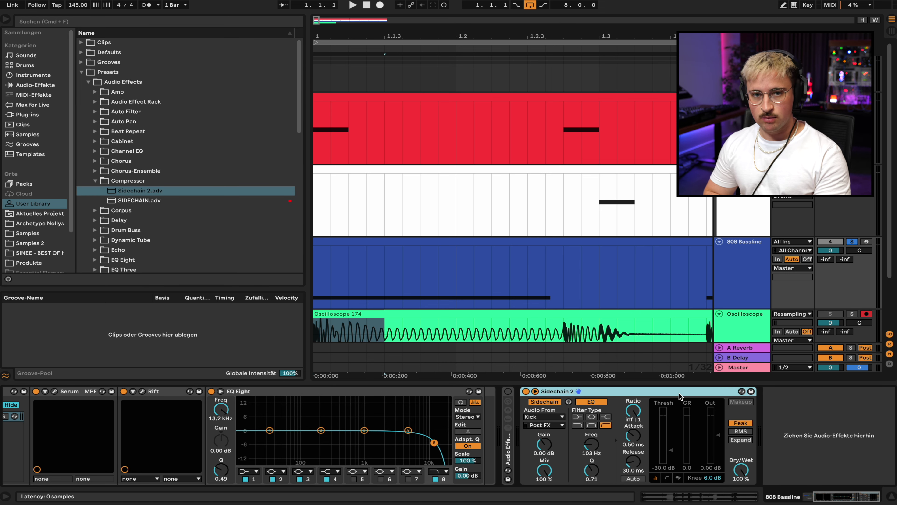
{"action": "key", "text": "minus"}
{"action": "key", "text": "space"}
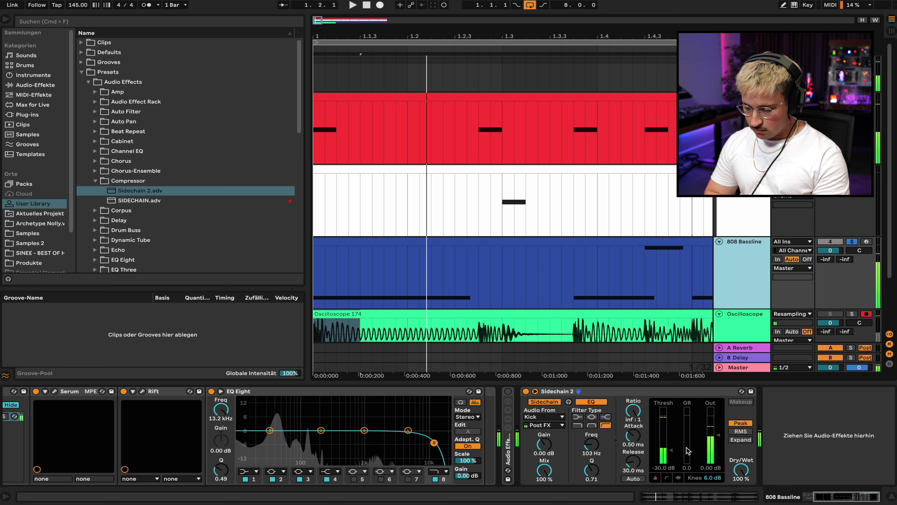
{"action": "key", "text": "space"}
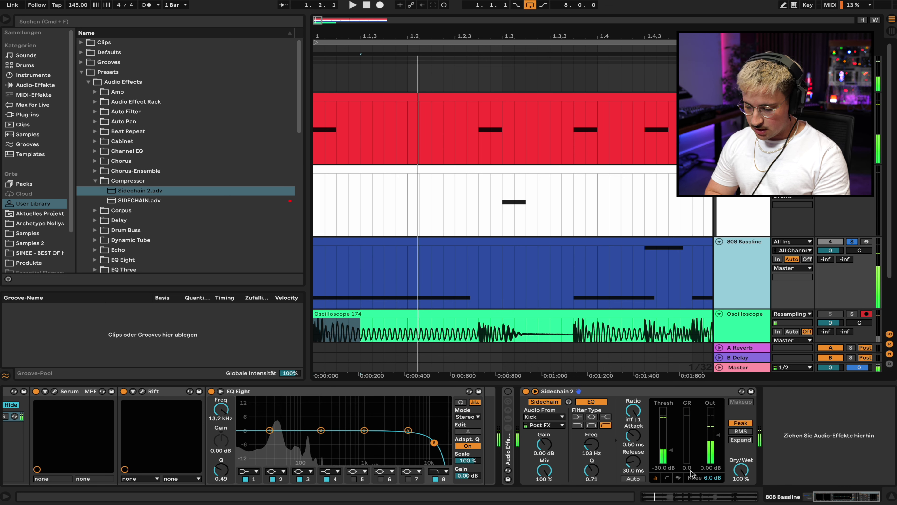
{"action": "key", "text": "space"}
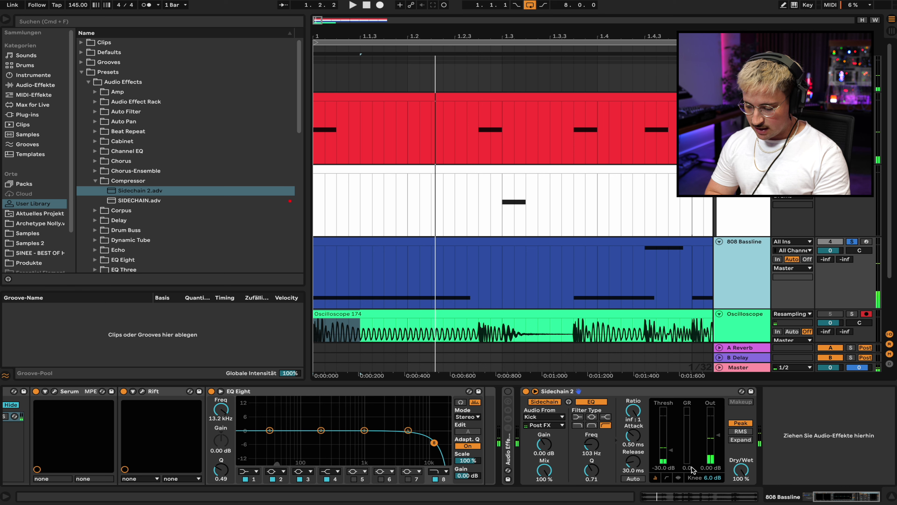
{"action": "left_click", "coordinate": [665, 446]}
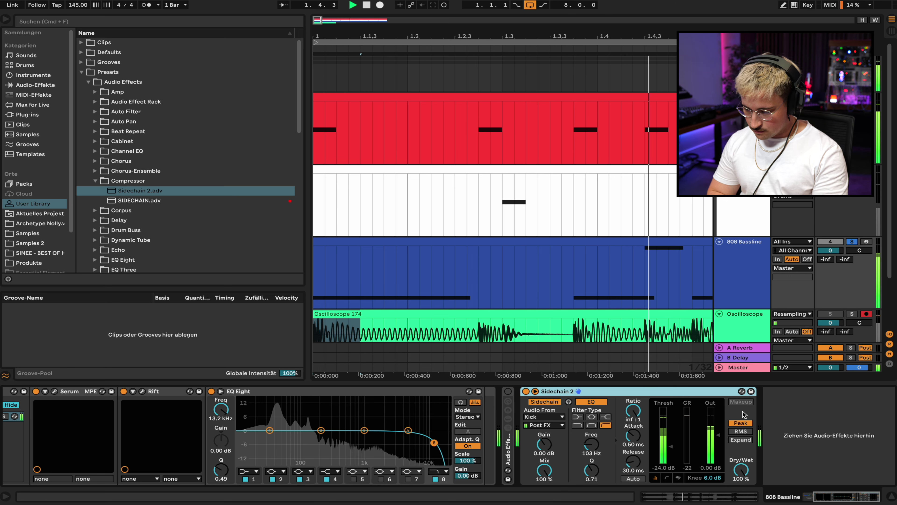
- Play back the pattern from the start to check how the Sidechain 2 compressor ducks the 808 Bassline under the kick
{"action": "left_click", "coordinate": [615, 276]}
{"action": "key", "text": "space"}
{"action": "key", "text": "minus"}
{"action": "key", "text": "minus"}
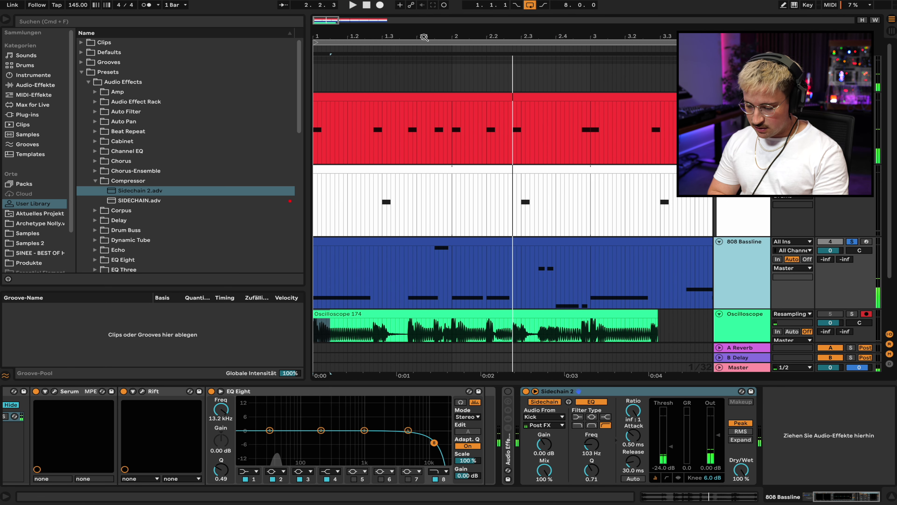
{"action": "left_click", "coordinate": [528, 393]}
{"action": "key", "text": "space"}
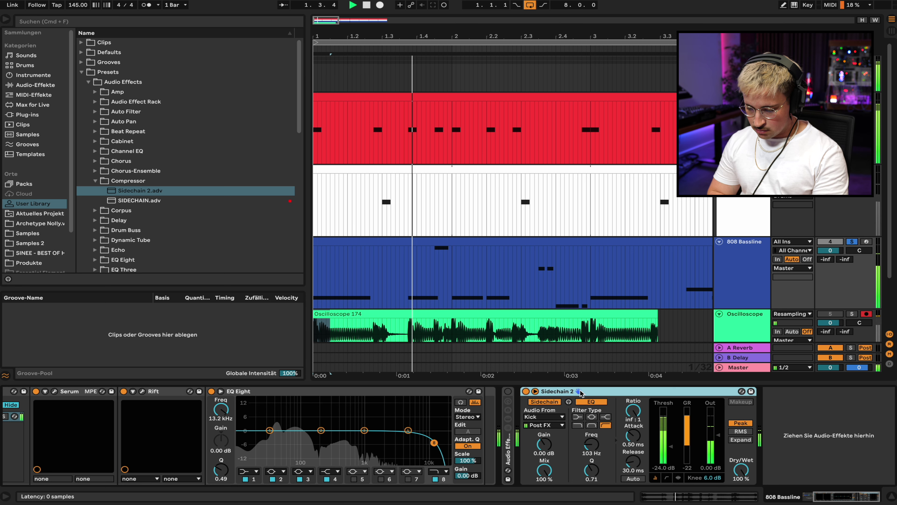
{"action": "key", "text": "space"}
{"action": "key", "text": "space"}
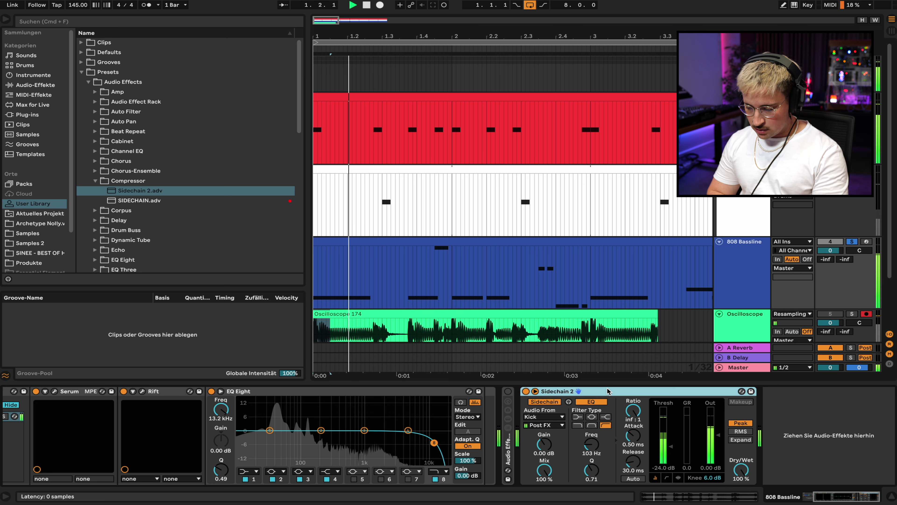
- Set the compressor's lookahead to 1 ms in its activity view and return its display to the level meters
{"action": "left_click", "coordinate": [678, 477]}
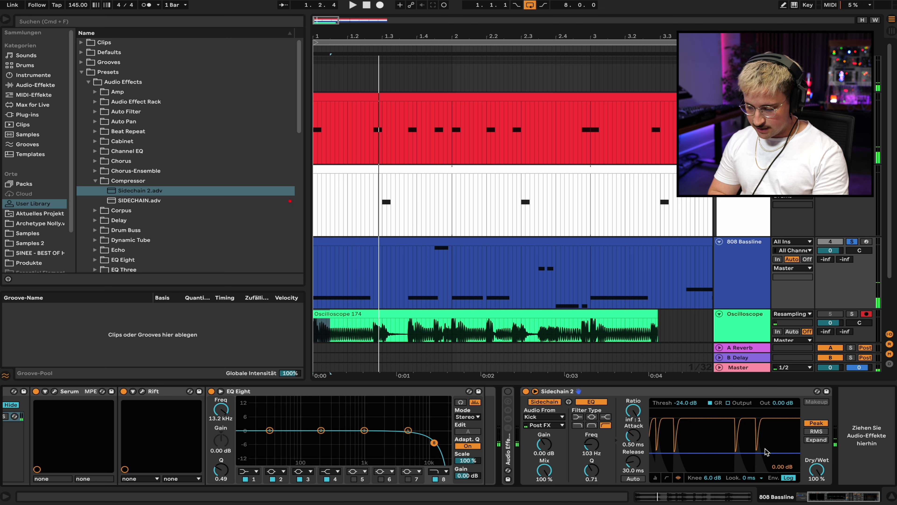
{"action": "key", "text": "space"}
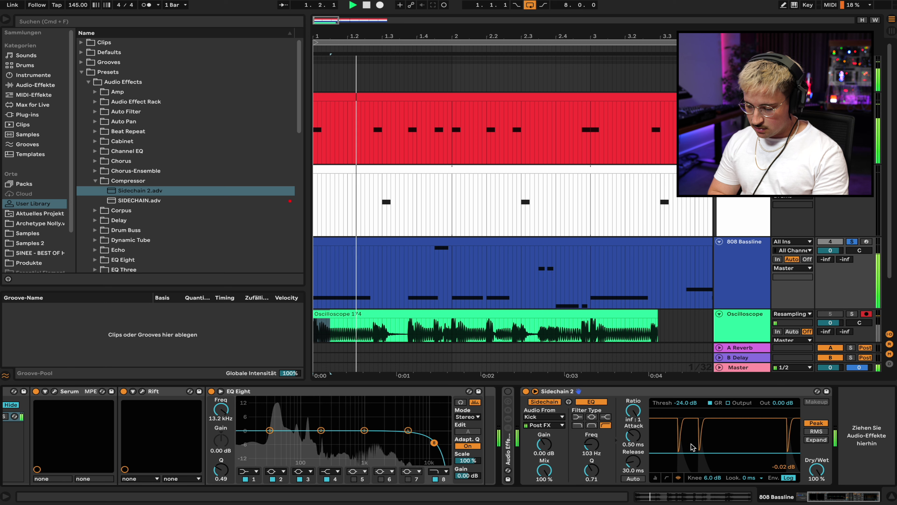
{"action": "left_click", "coordinate": [748, 478]}
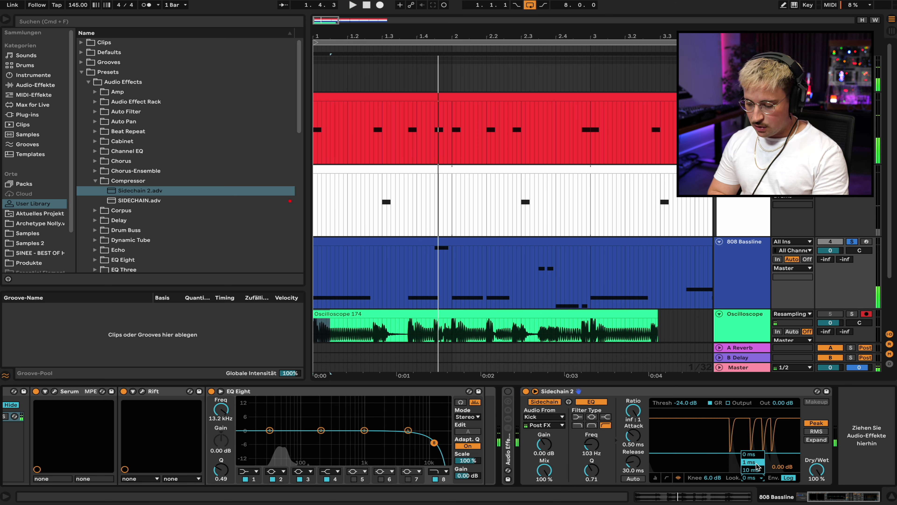
{"action": "left_click", "coordinate": [756, 462]}
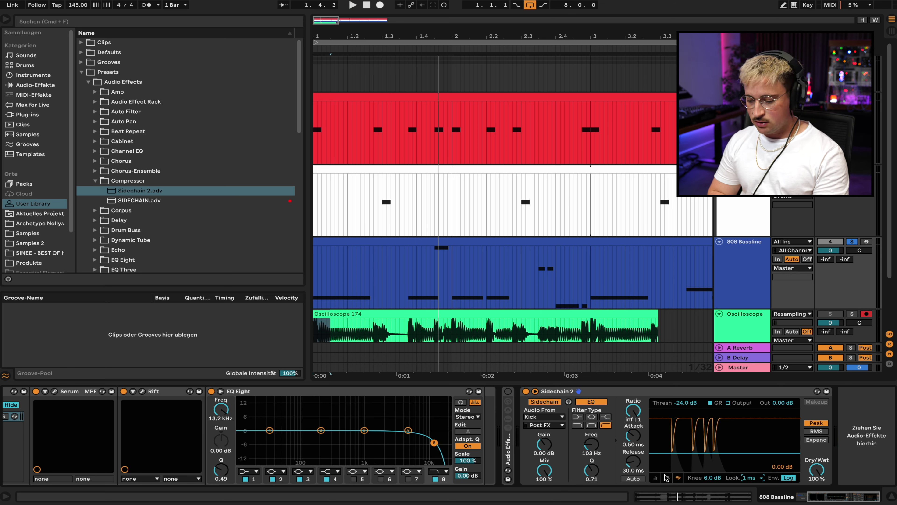
{"action": "left_click", "coordinate": [655, 478]}
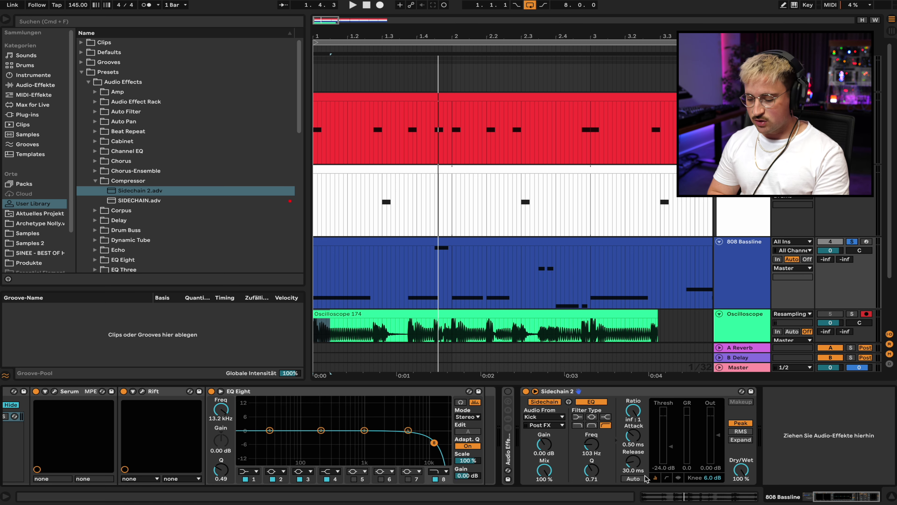
- Hide the browser and record the current 808 and kick signal over the start of the Oscilloscope clip
{"action": "scroll", "coordinate": [464, 255], "scroll_direction": "down", "scroll_amount": 3}
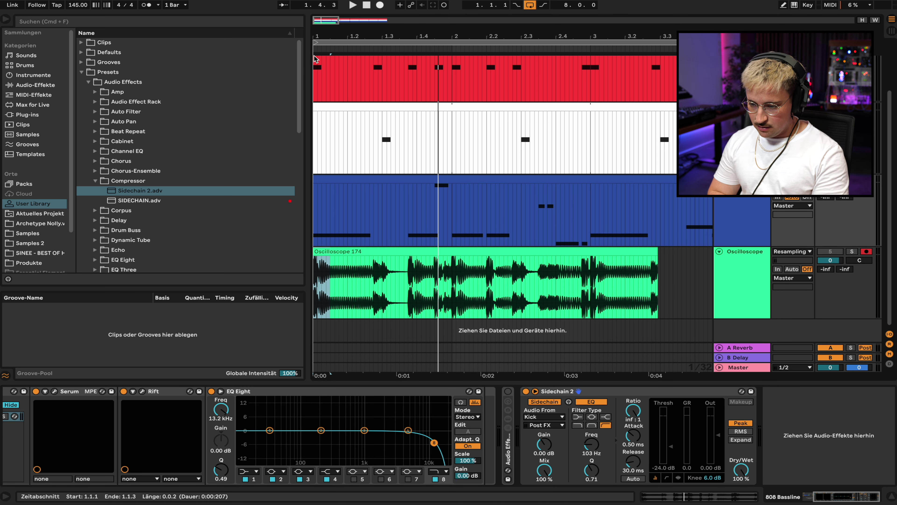
{"action": "mouse_move", "coordinate": [319, 31]}
{"action": "left_mouse_down"}
{"action": "mouse_move", "coordinate": [353, 159]}
{"action": "mouse_move", "coordinate": [423, 308]}
{"action": "left_mouse_up"}
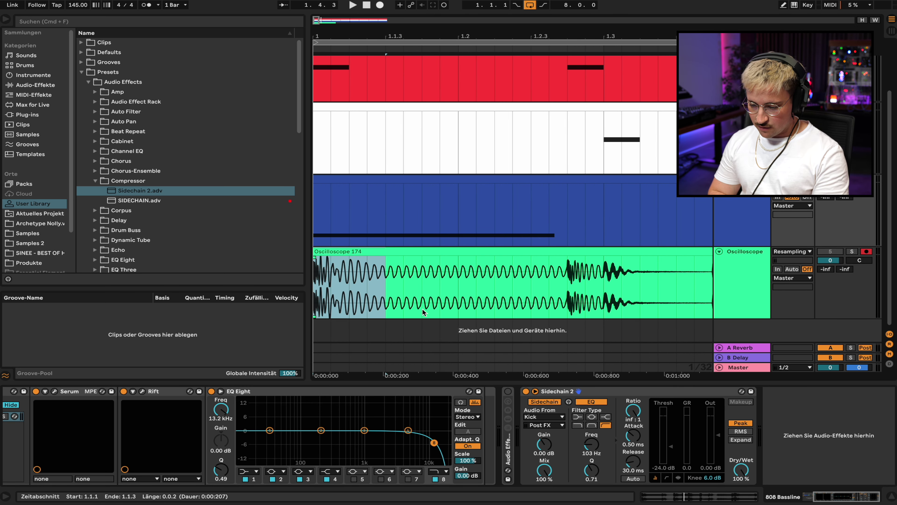
{"action": "left_click", "coordinate": [403, 252]}
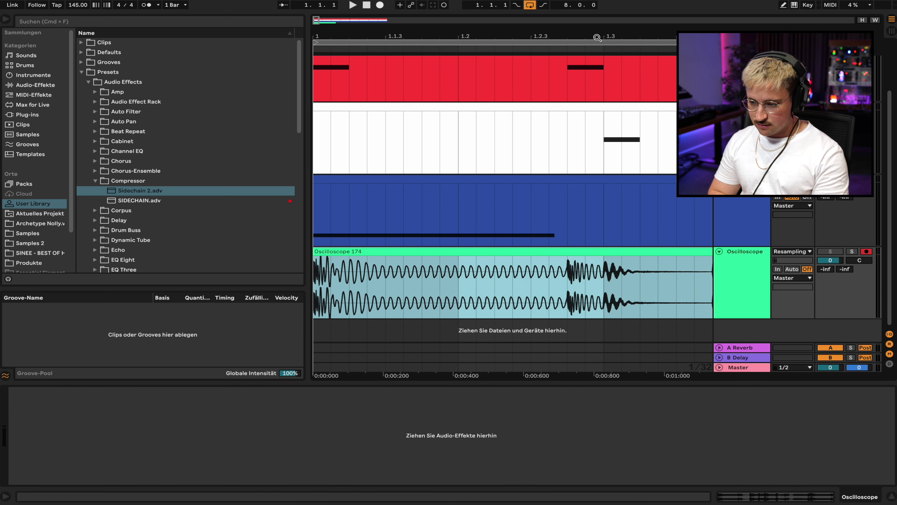
{"action": "left_click_drag", "start_coordinate": [590, 37], "coordinate": [581, 36]}
{"action": "left_click", "coordinate": [6, 19]}
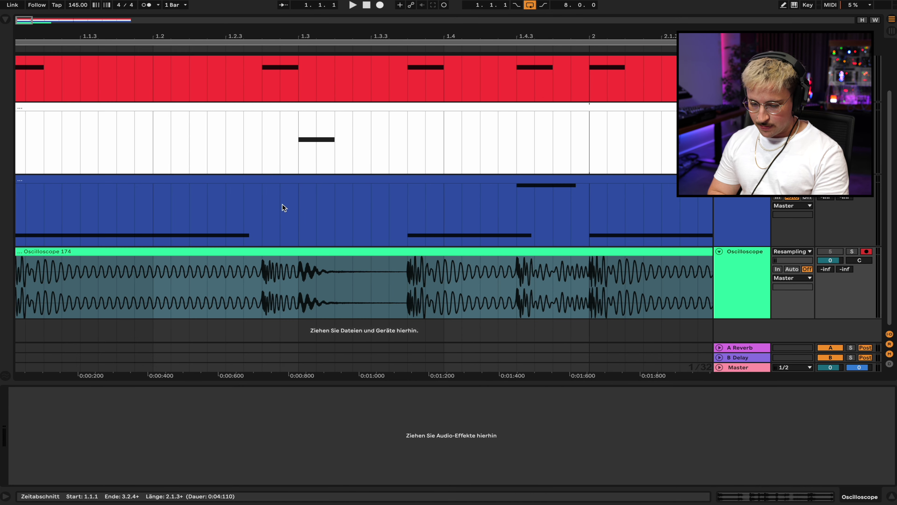
{"action": "left_click", "coordinate": [246, 35]}
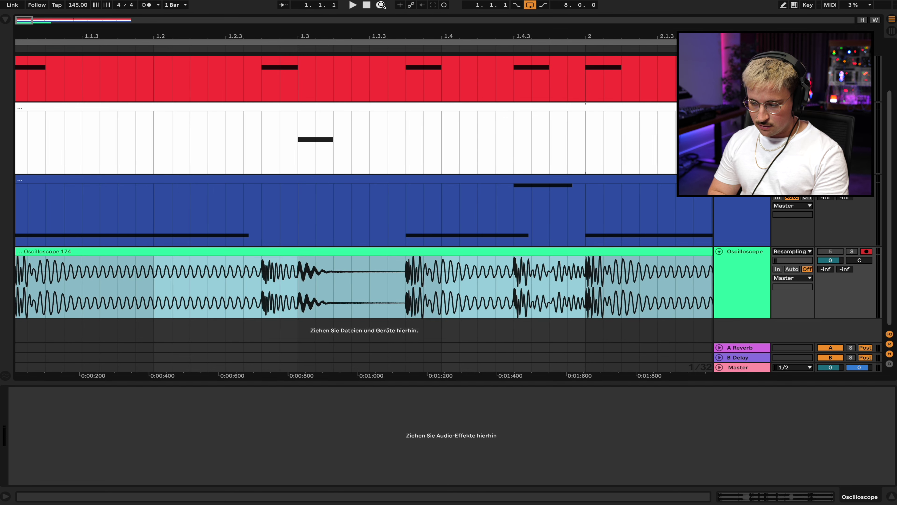
{"action": "left_click", "coordinate": [381, 5]}
{"action": "key", "text": "space"}
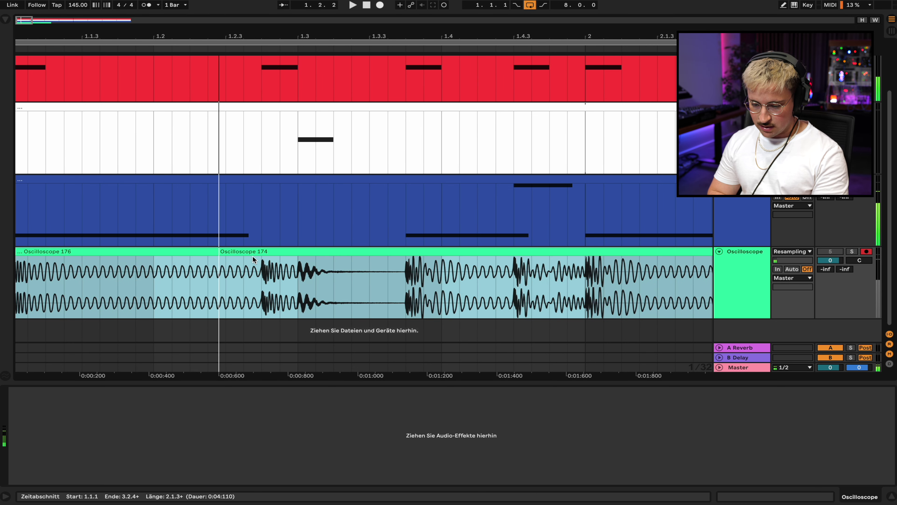
- Undo and redo the latest Oscilloscope recording to compare the old and new waveforms
{"action": "left_click", "coordinate": [223, 249]}
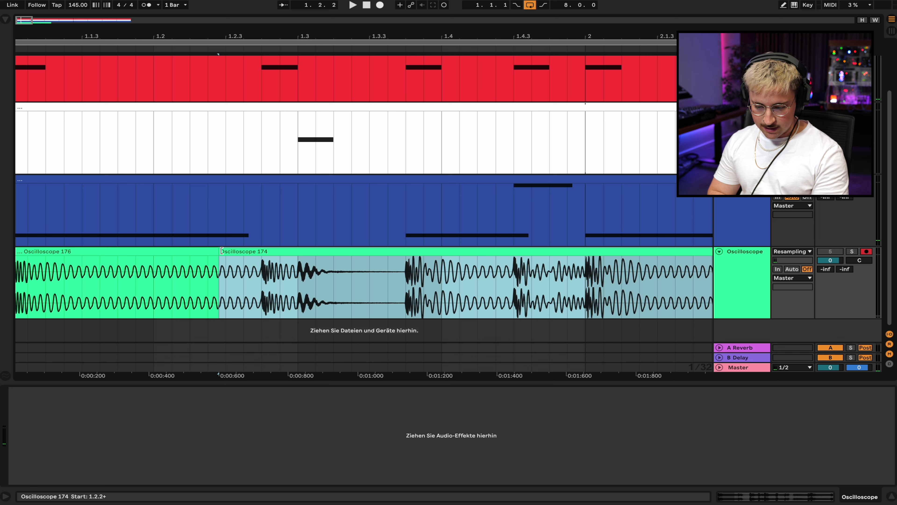
{"action": "key", "text": "ctrl+z"}
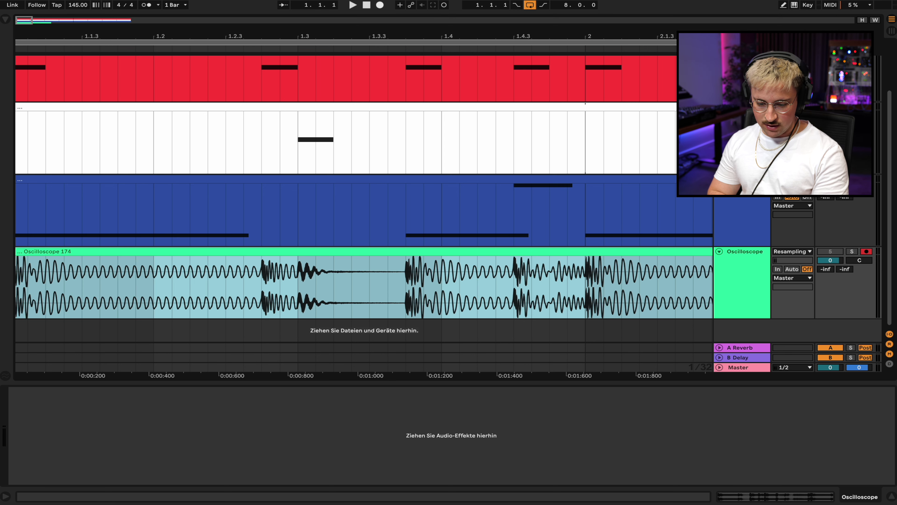
{"action": "key", "text": "ctrl+shift+z"}
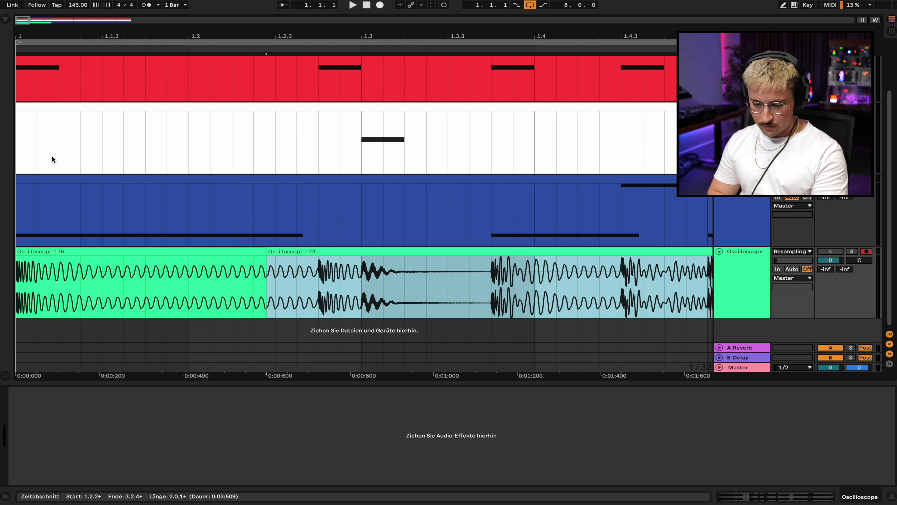
- Extend the start of the older Oscilloscope clip back to about 1.1.4, shortening the new take before it
{"action": "left_click_drag", "start_coordinate": [265, 251], "coordinate": [154, 244]}
{"action": "left_click_drag", "start_coordinate": [222, 38], "coordinate": [223, 17]}
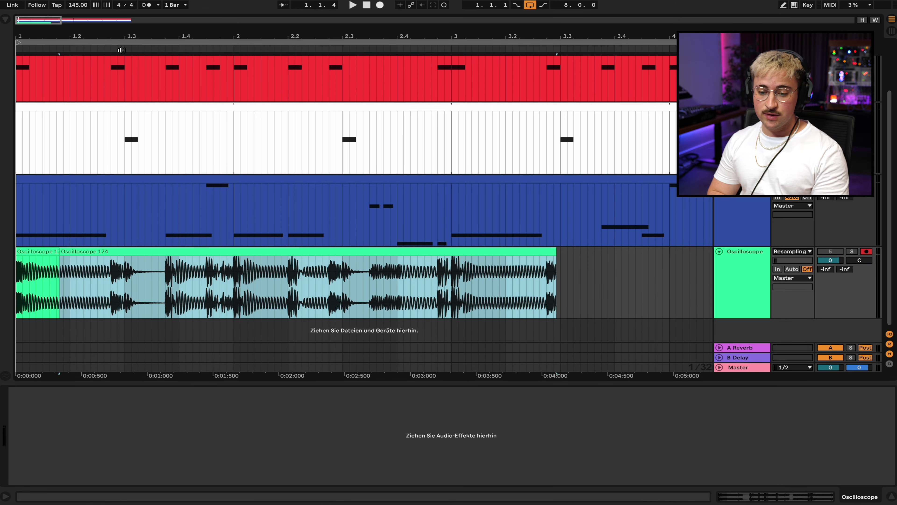
{"action": "left_click_drag", "start_coordinate": [24, 32], "coordinate": [24, 81]}
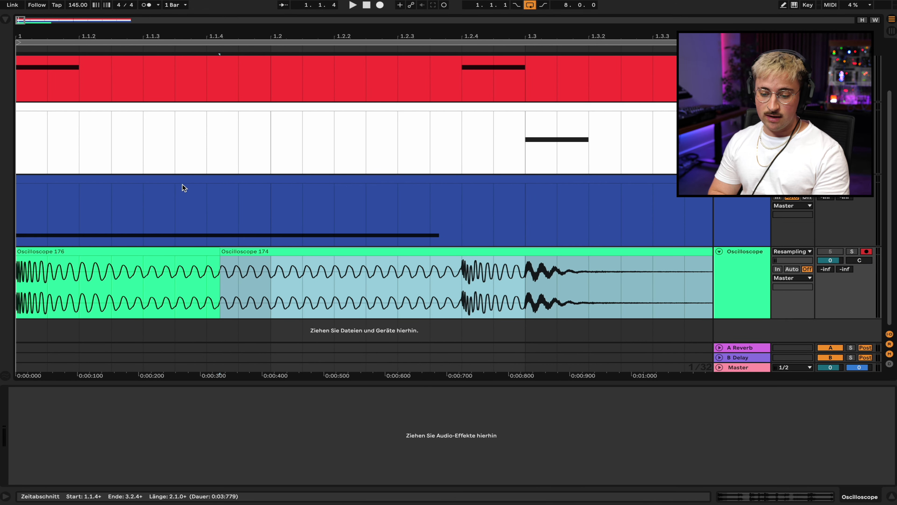
- Open the Chop Suey plugin in the Kick track's Instrument Rack to examine the kick waveform, and close it
{"action": "left_click", "coordinate": [175, 178]}
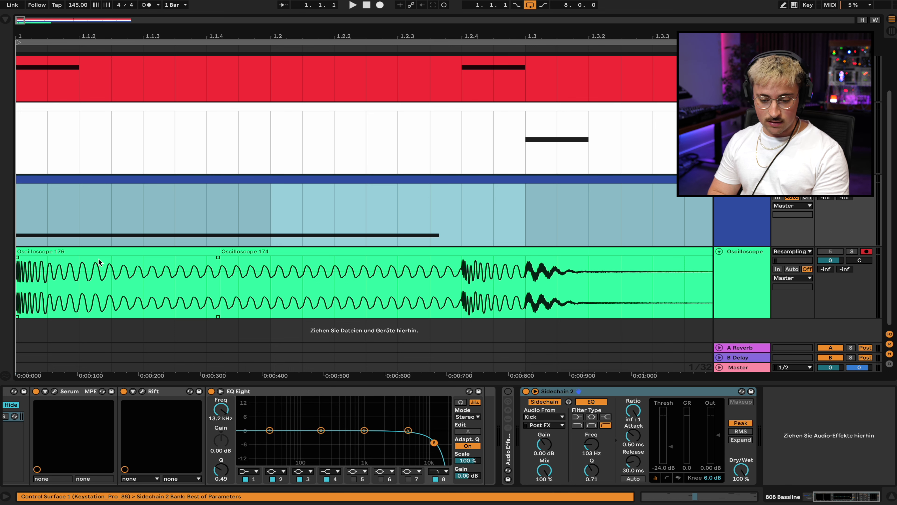
{"action": "key", "text": "Up"}
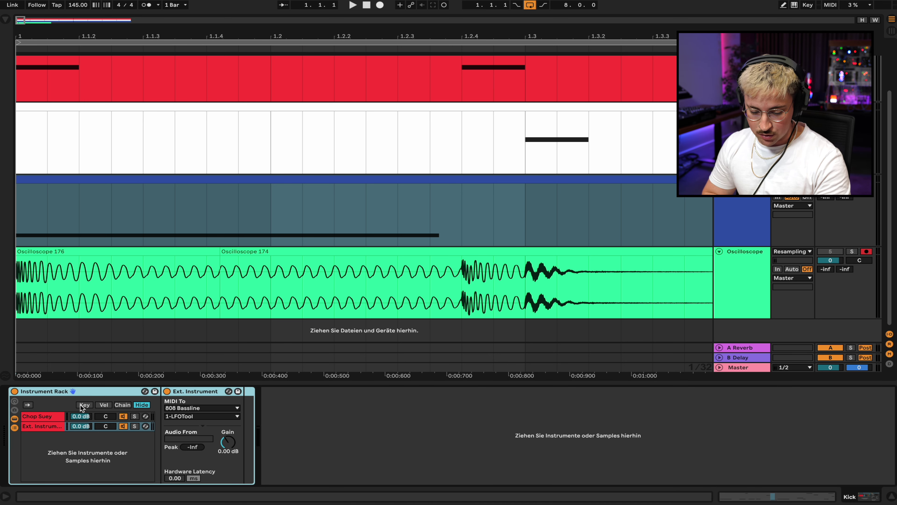
{"action": "left_click", "coordinate": [57, 416]}
{"action": "left_click", "coordinate": [185, 391]}
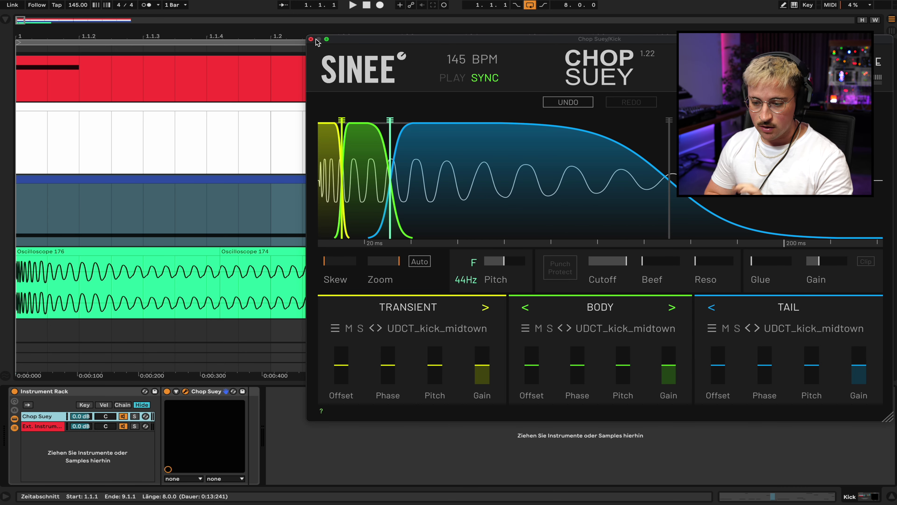
{"action": "left_click", "coordinate": [217, 338]}
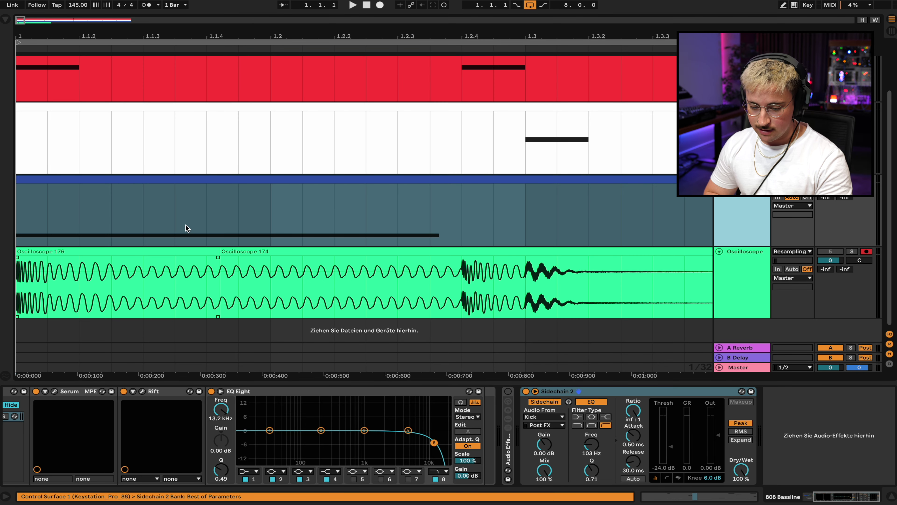
- Look at the 808 Bassline's notes and open its Serum plugin to examine oscillator A's phase settings
{"action": "double_click", "coordinate": [168, 176]}
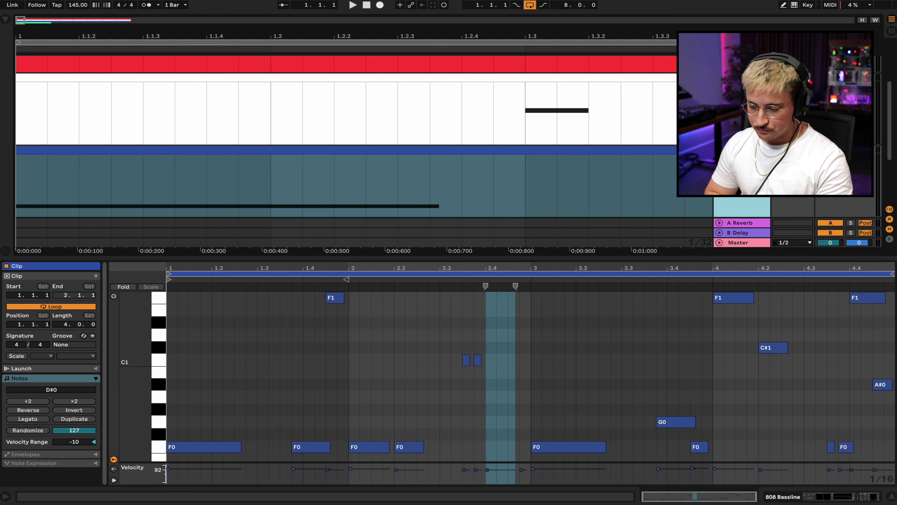
{"action": "key", "text": "shift+Tab"}
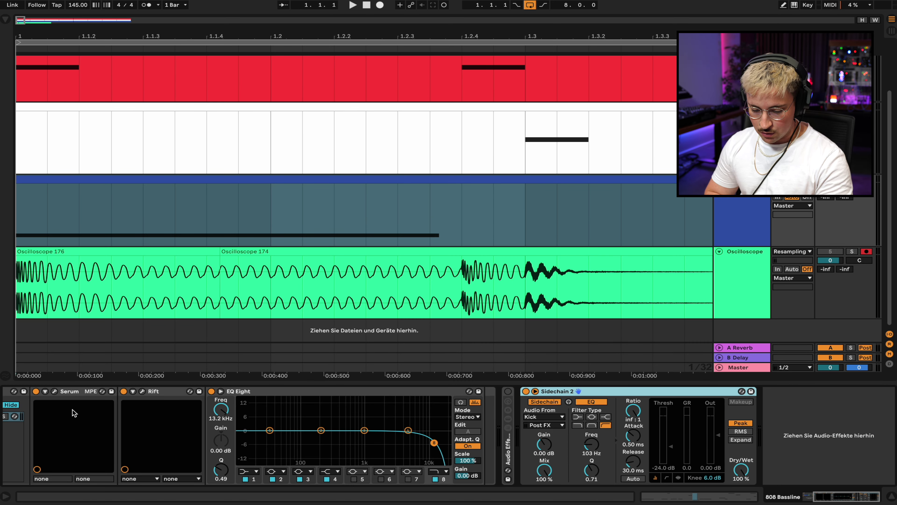
{"action": "scroll", "coordinate": [72, 410], "scroll_direction": "left", "scroll_amount": 3}
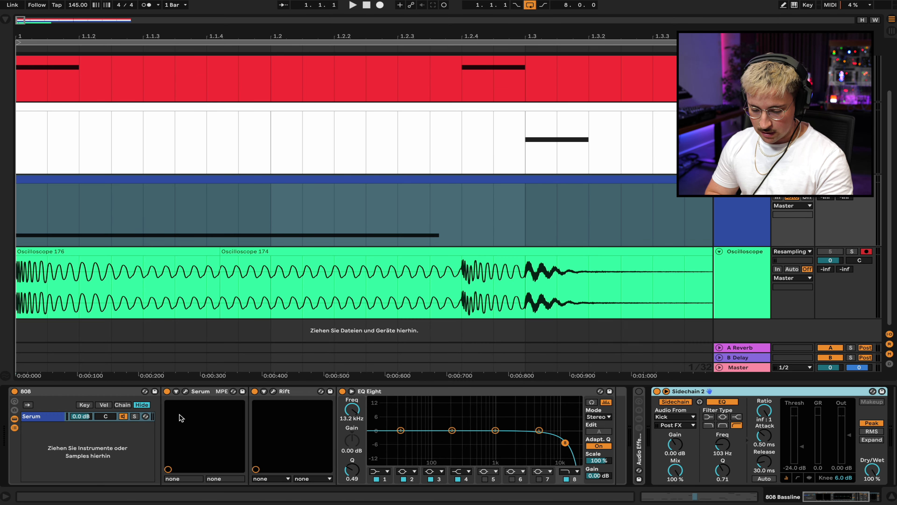
{"action": "left_click", "coordinate": [186, 391]}
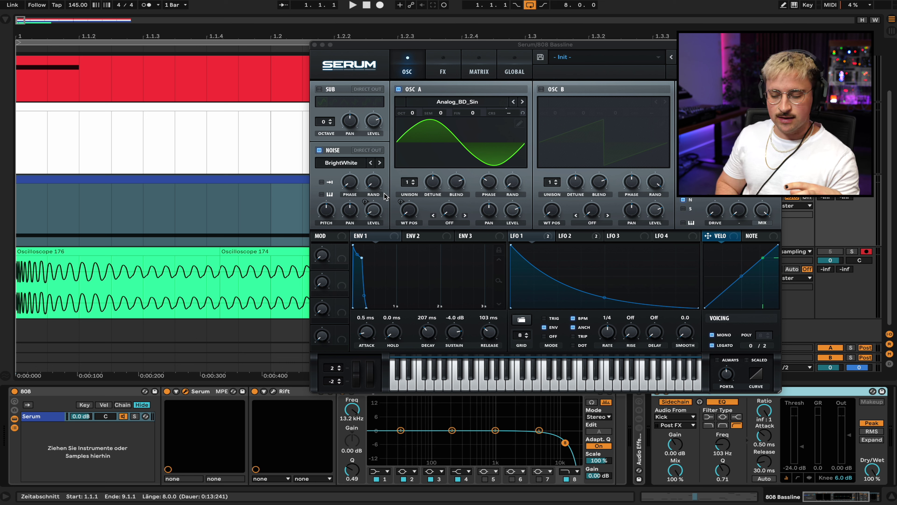
{"action": "mouse_move", "coordinate": [486, 189]}
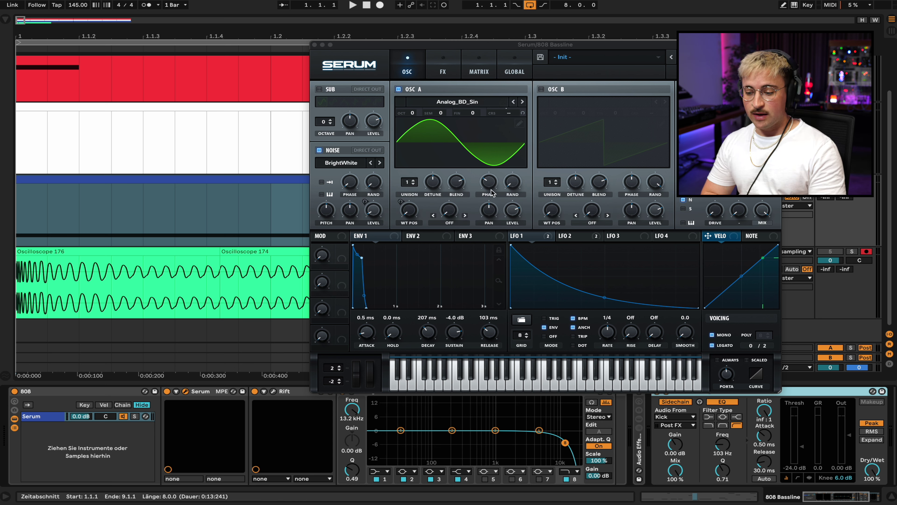
{"action": "left_click", "coordinate": [514, 191]}
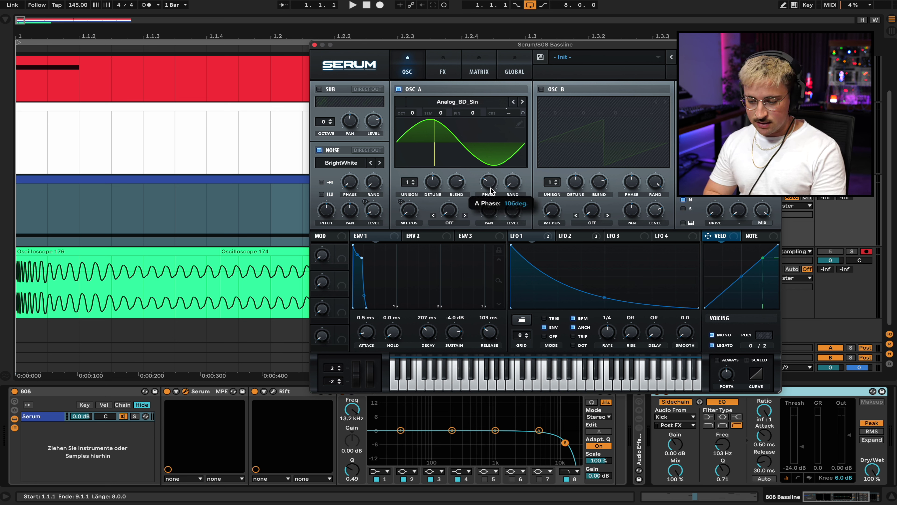
- Turn up oscillator A's phase in Serum and record a new Oscilloscope take to inspect the waveform right after the kick
{"action": "left_click_drag", "start_coordinate": [490, 191], "coordinate": [495, 122]}
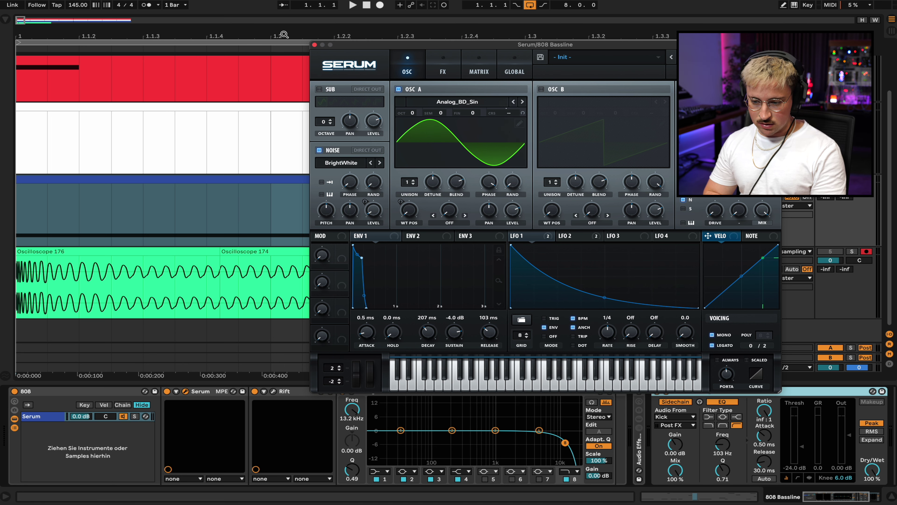
{"action": "left_click", "coordinate": [116, 252]}
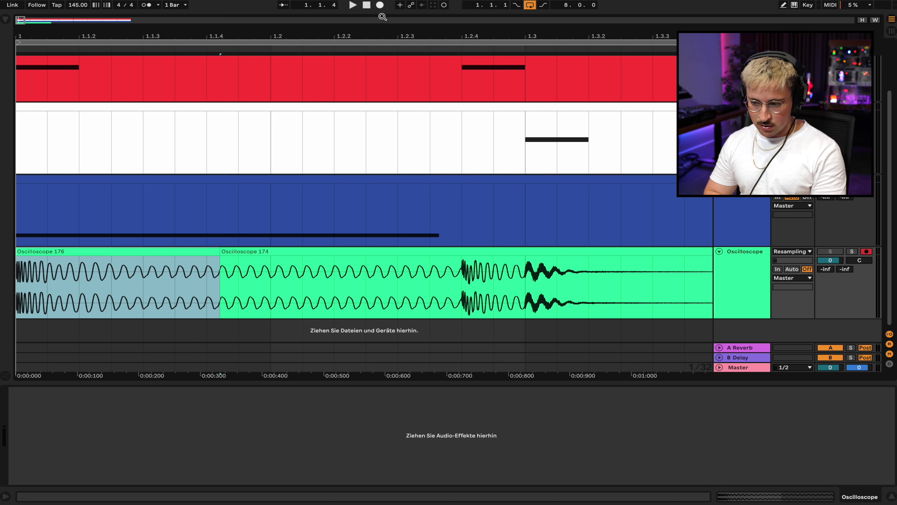
{"action": "left_click", "coordinate": [379, 5]}
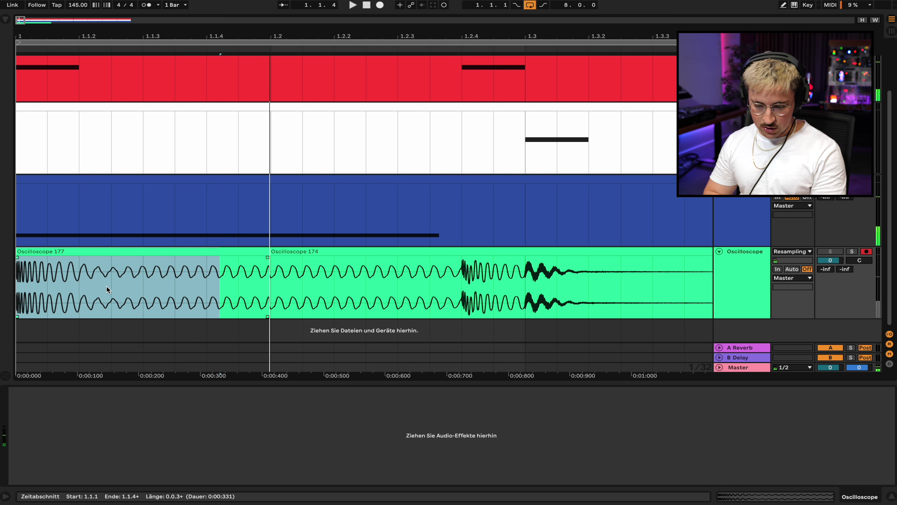
{"action": "key", "text": "space"}
{"action": "left_click", "coordinate": [112, 277]}
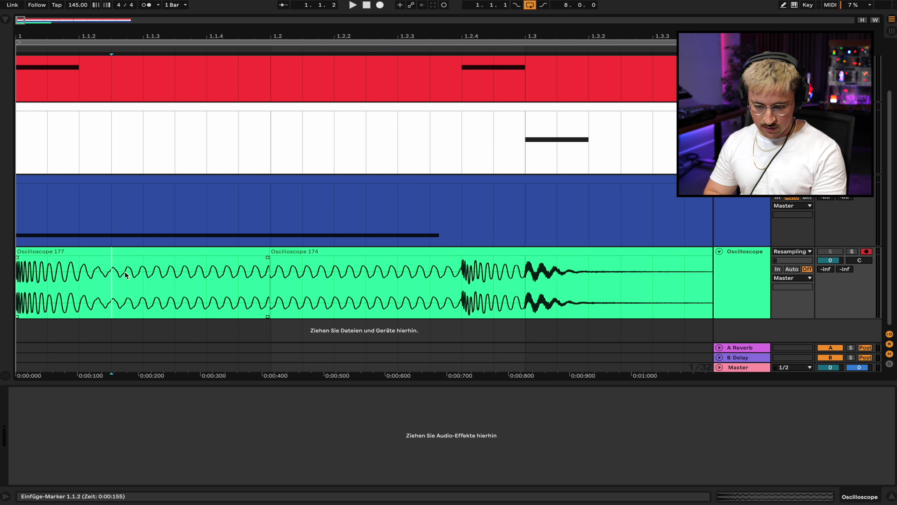
{"action": "left_click_drag", "start_coordinate": [112, 274], "coordinate": [83, 274]}
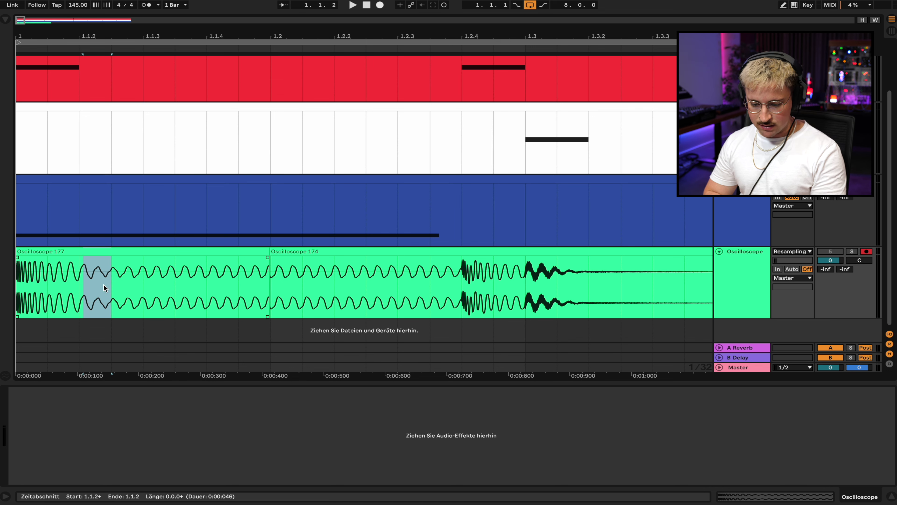
- Turn oscillator A's phase in Serum back down and record the start of the Oscilloscope track again from 1.1.1
{"action": "left_click", "coordinate": [728, 198]}
{"action": "left_click_drag", "start_coordinate": [491, 181], "coordinate": [488, 251]}
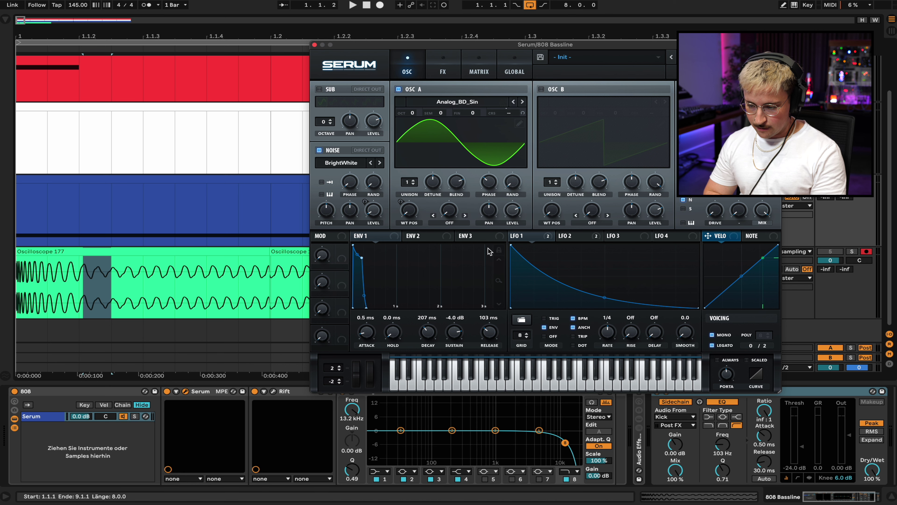
{"action": "key", "text": "space"}
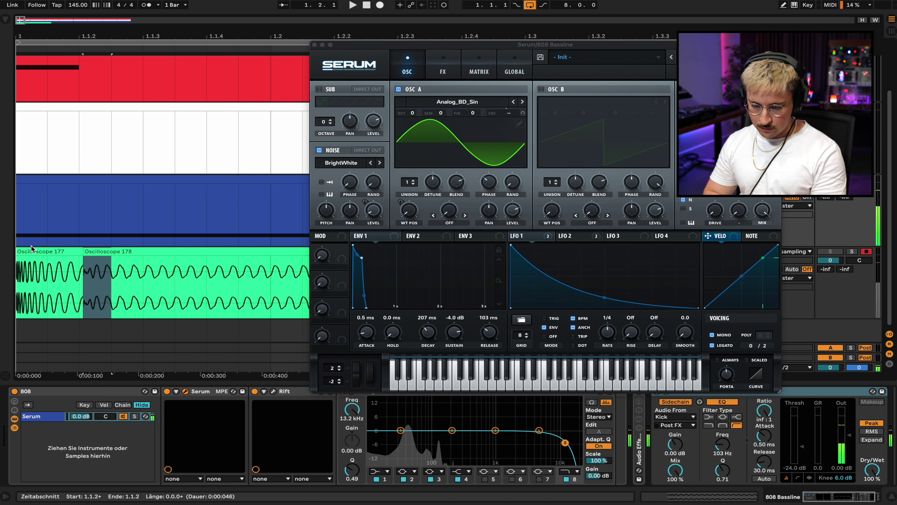
{"action": "left_click", "coordinate": [50, 279]}
{"action": "key", "text": "space"}
{"action": "key", "text": "F9"}
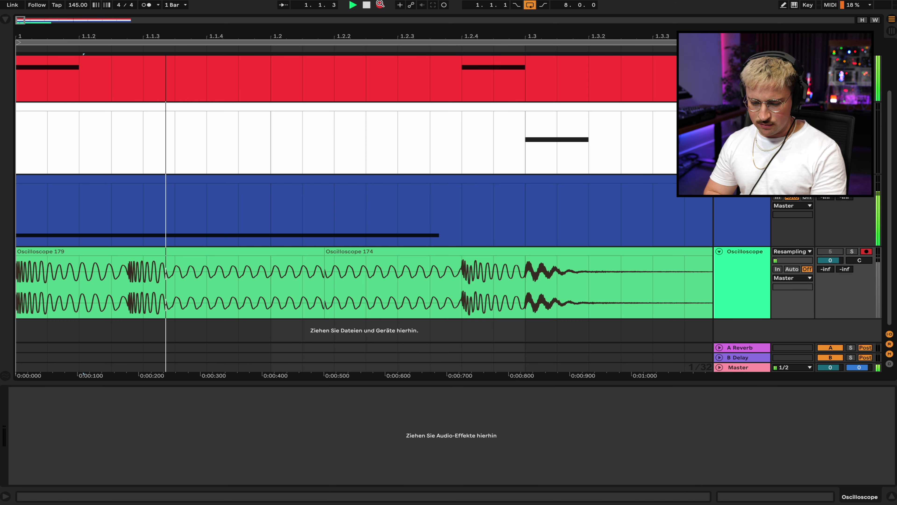
{"action": "key", "text": "space"}
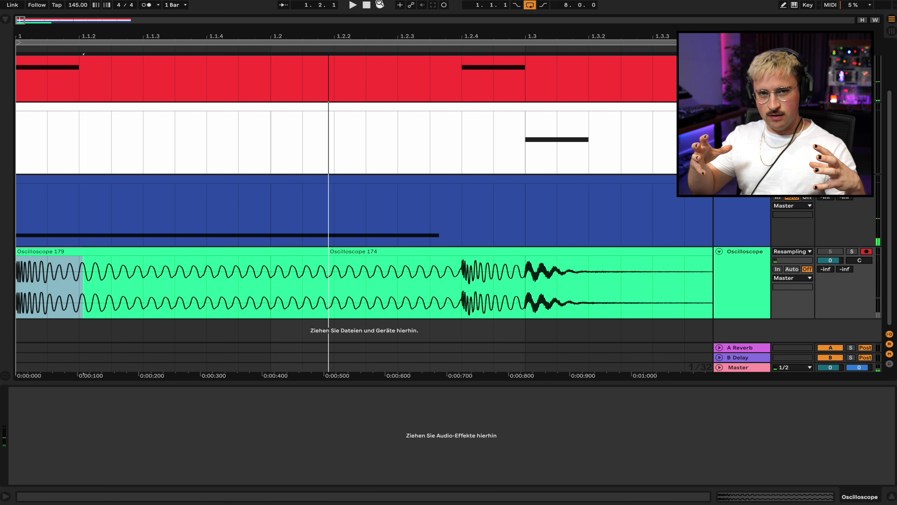